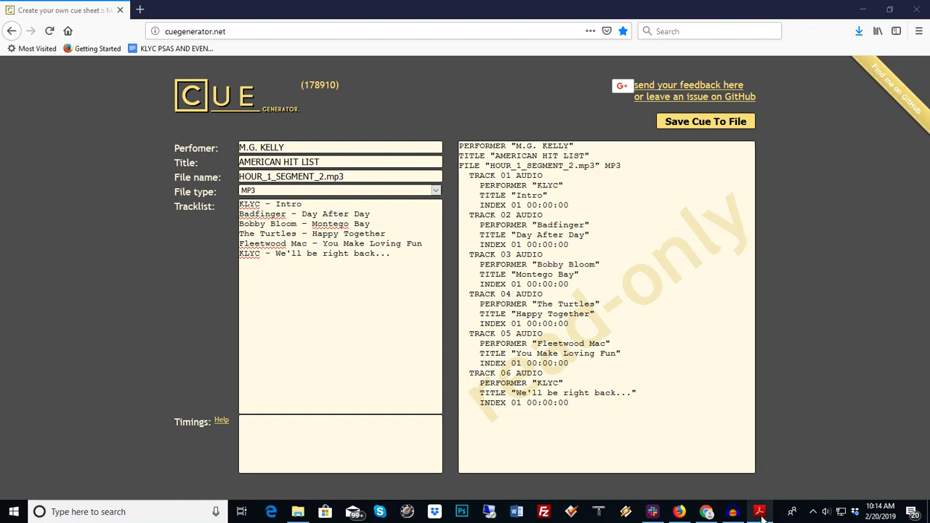
Copy the three Segment 2 song lines from the cue sheet PDF in Acrobat Reader.
mouse_move(760, 513)
left_click(764, 515)
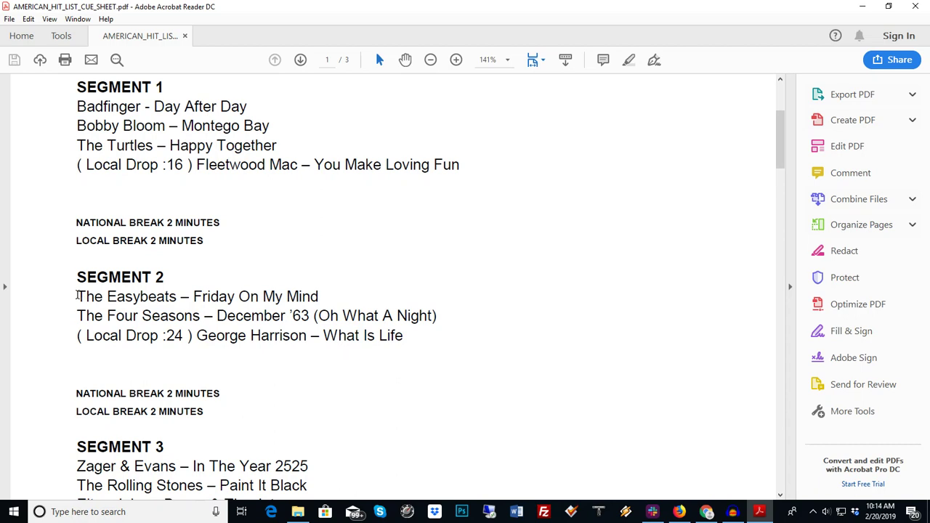
left_click_drag(76, 296, 417, 343)
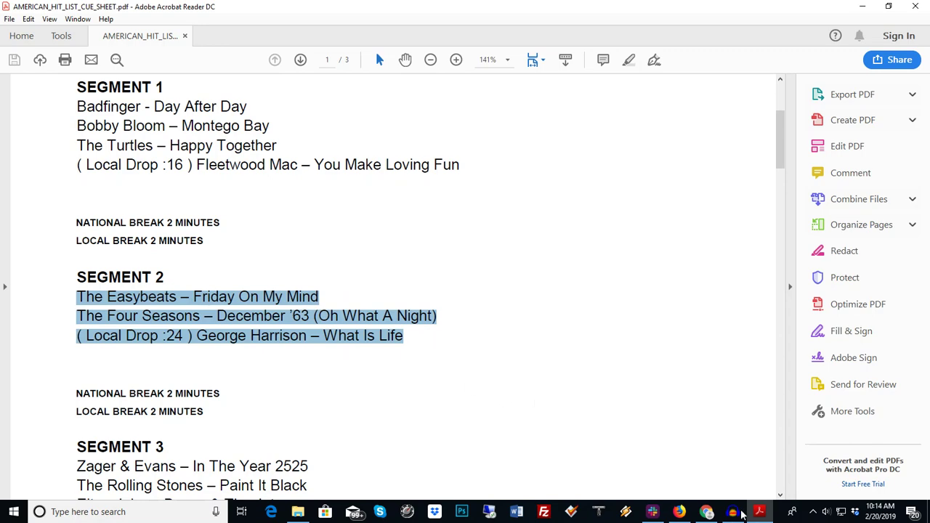
left_click(682, 513)
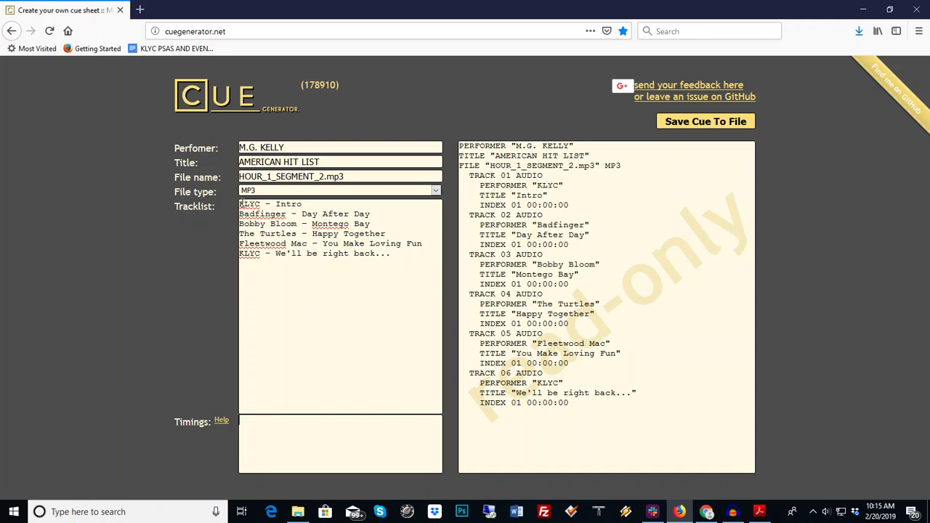
Paste the Segment 2 songs over the first five tracklist lines and delete the '( Local Drop :24 )' prefix.
left_click_drag(240, 204, 427, 242)
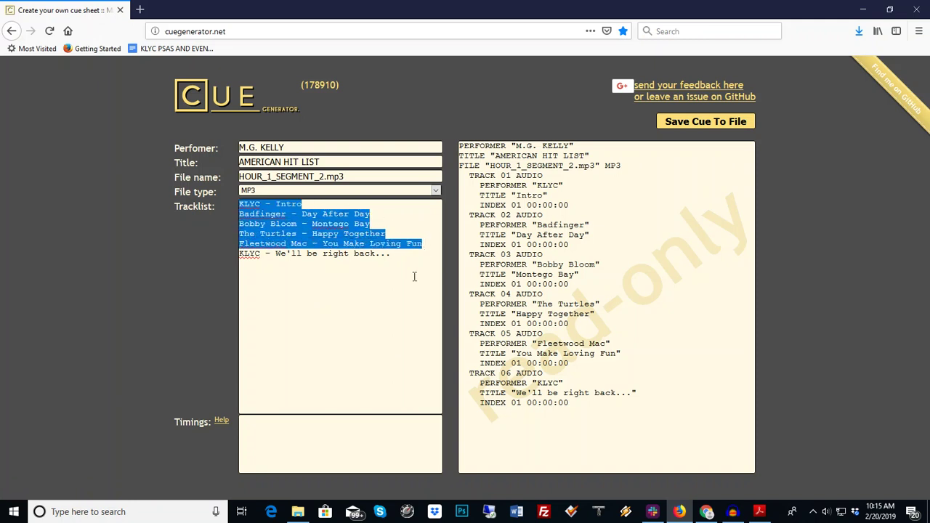
type("The Easybeats - Friday On My Mind The Four Seasons - December ’63 (Oh What A Night) ( Local Drop :24 ) George Harrison - What Is Life")
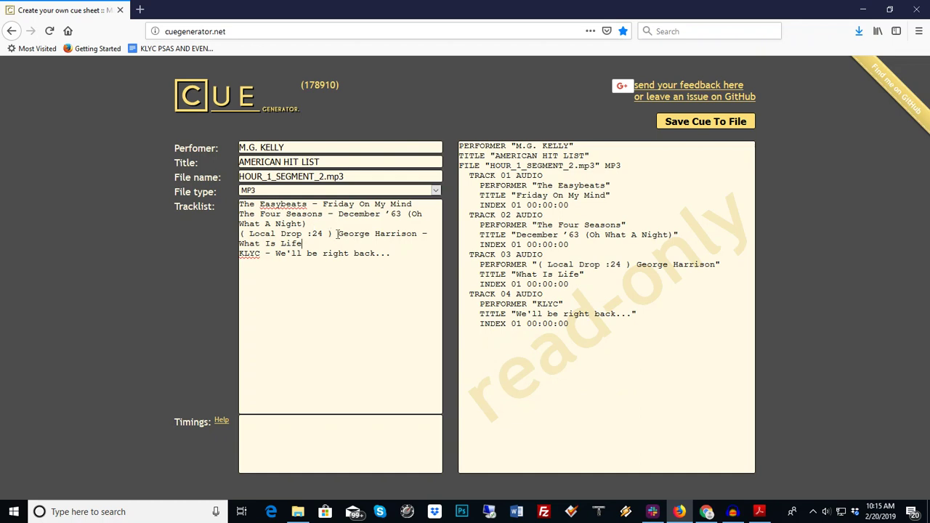
left_click_drag(337, 234, 238, 233)
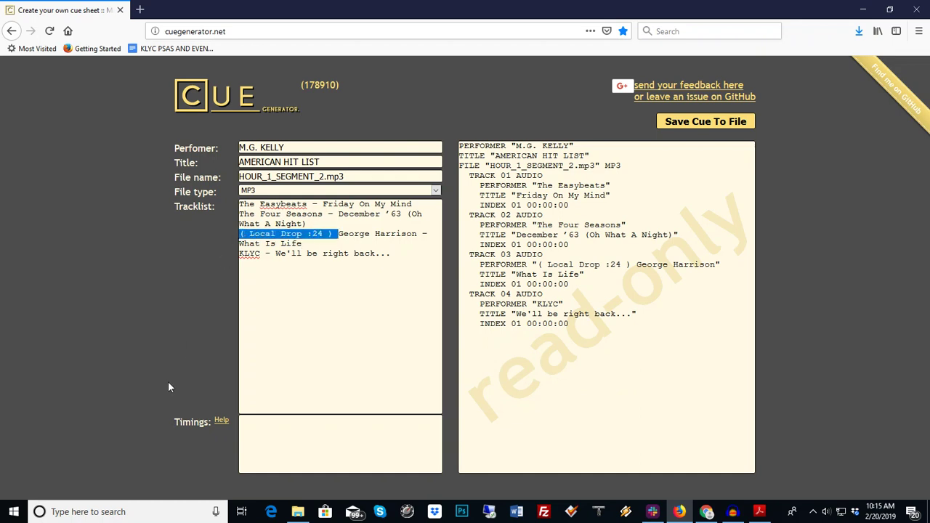
key("Delete")
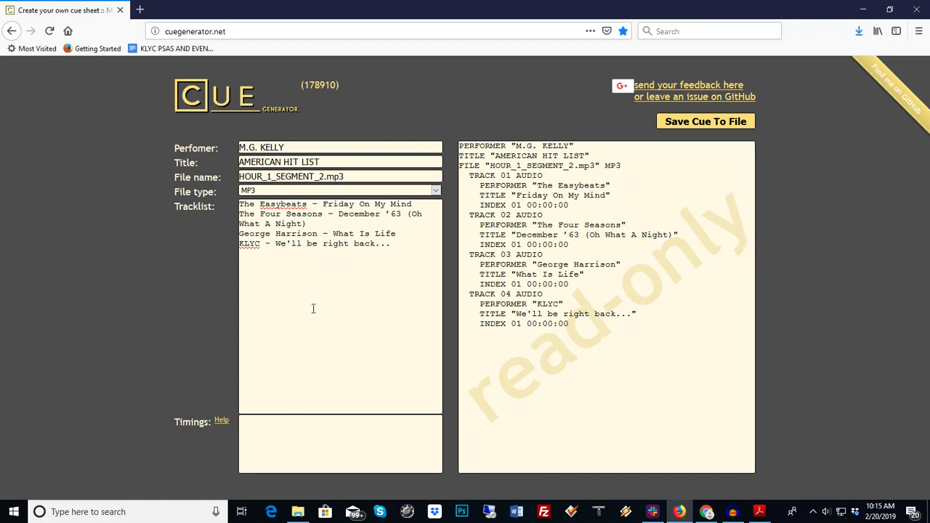
Import HOUR_1_SEGMENT_2.mp3 into Audacity through File > Import > Audio.
left_click(733, 510)
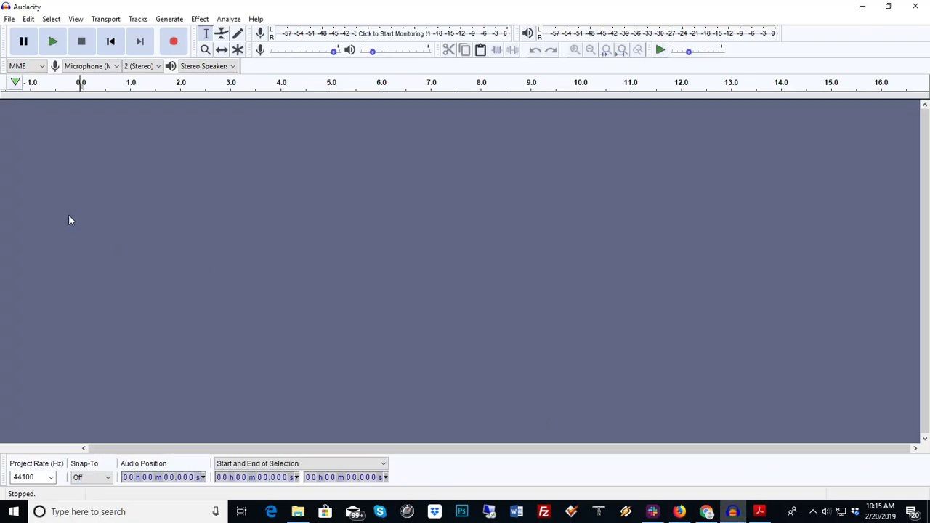
left_click(9, 20)
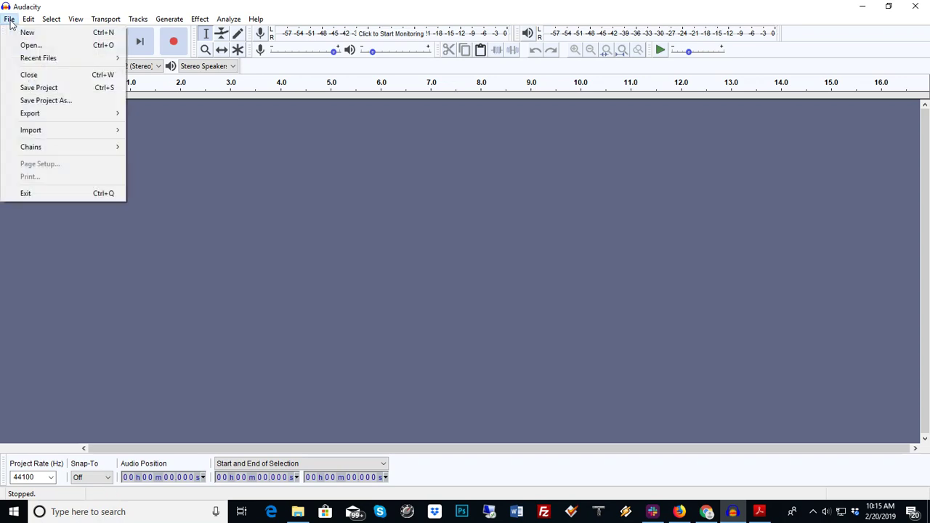
mouse_move(48, 133)
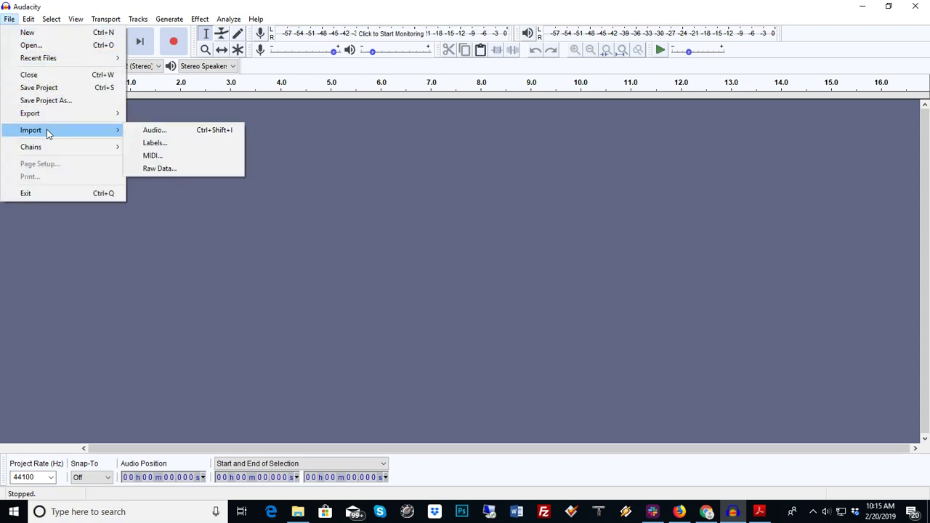
left_click(153, 130)
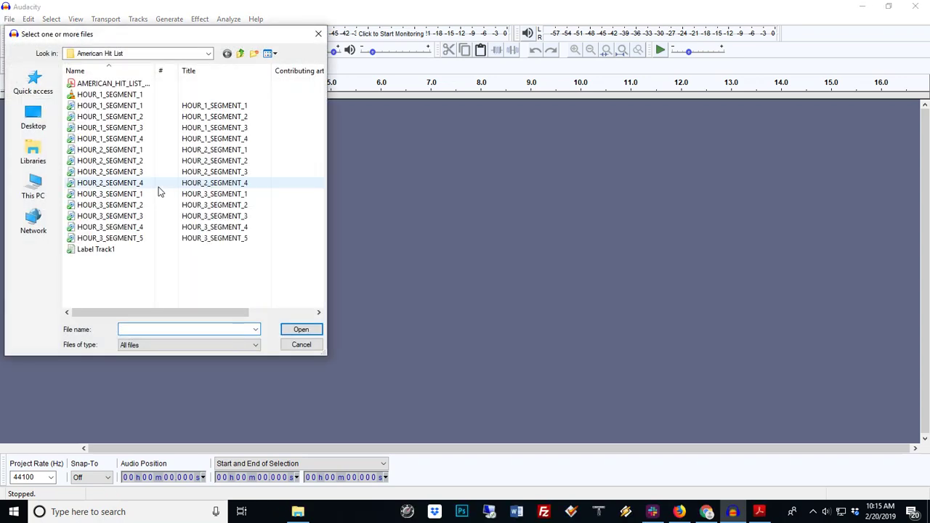
left_click(129, 117)
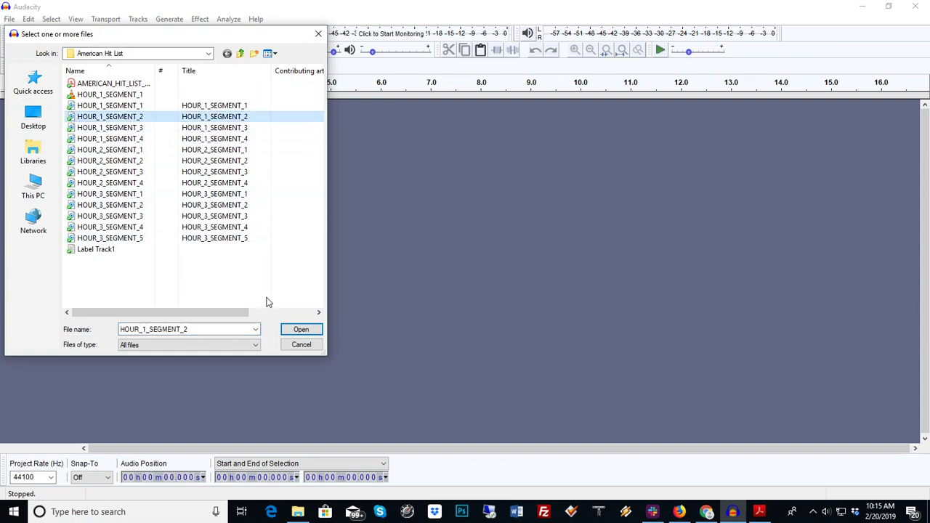
left_click(311, 331)
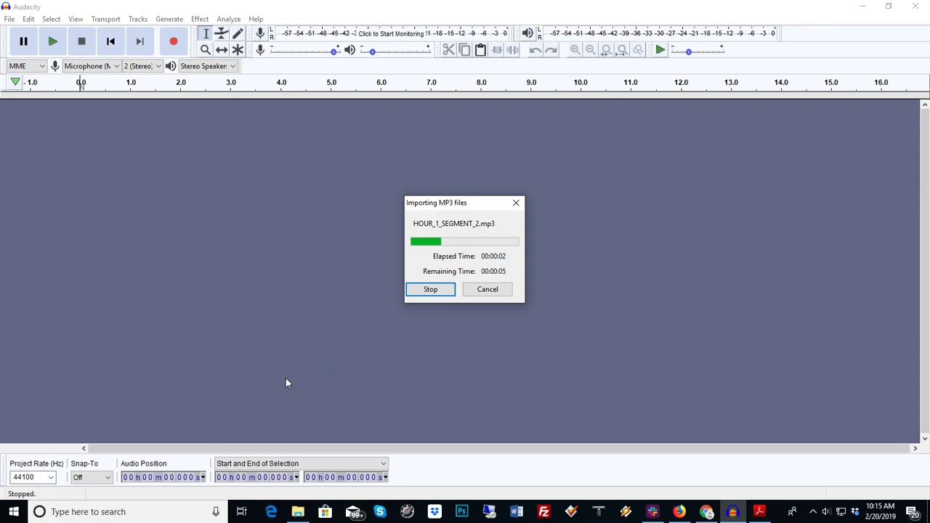
left_click(765, 513)
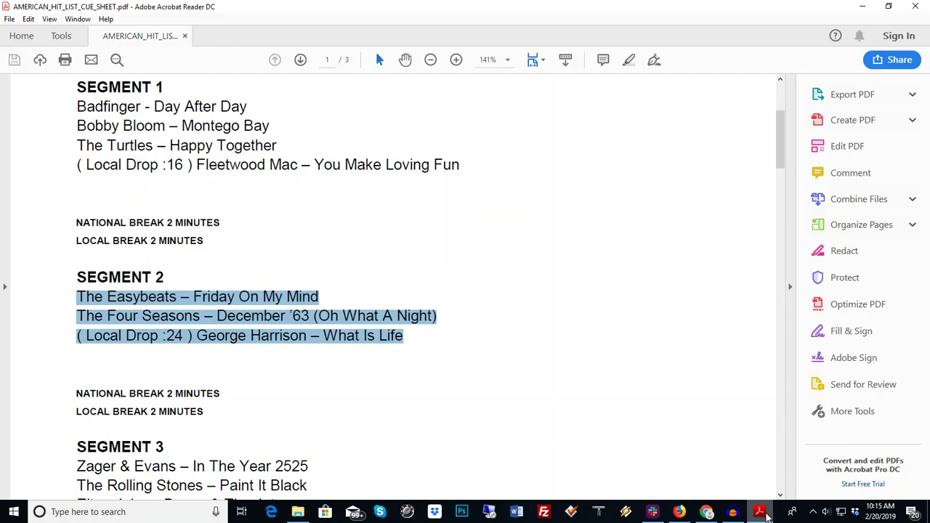
left_click(765, 514)
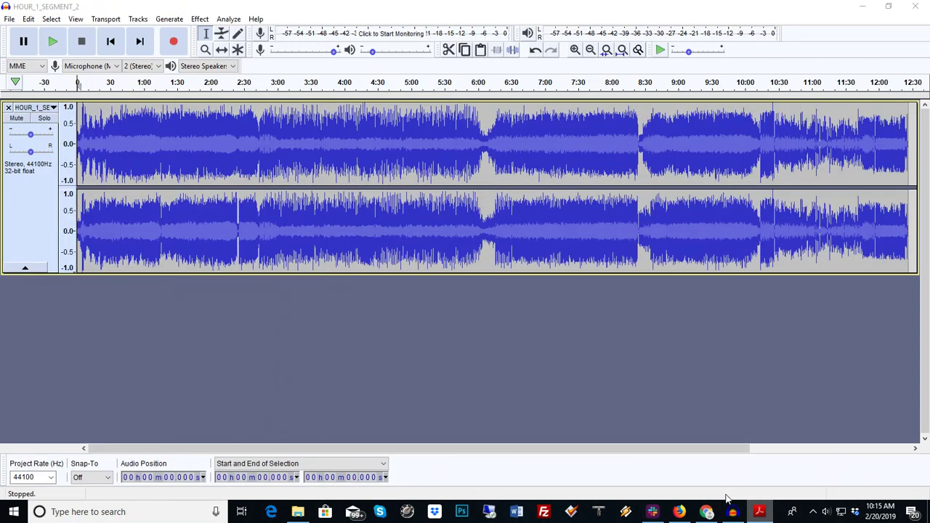
Play through the first three minutes to find the 2:44.433 break, then select back to 0:00.
left_click(574, 49)
left_click(574, 49)
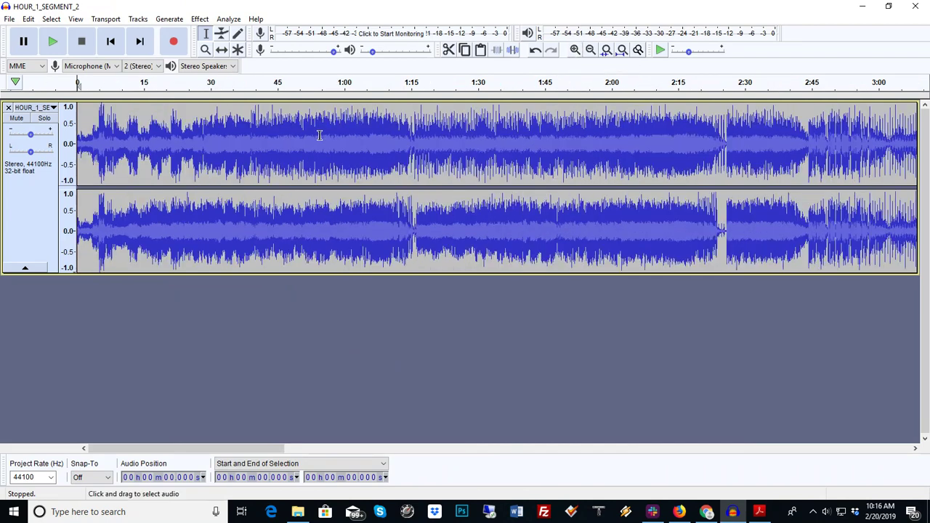
left_click(404, 136)
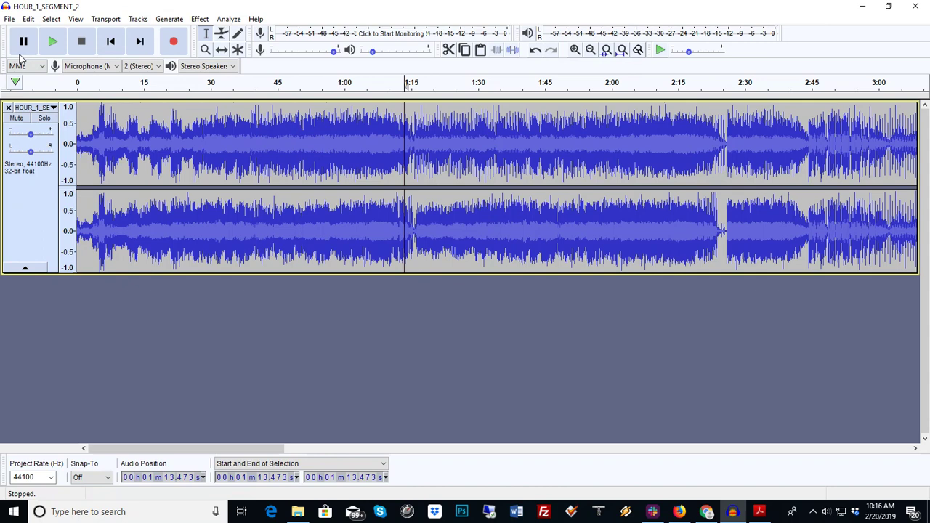
left_click(52, 42)
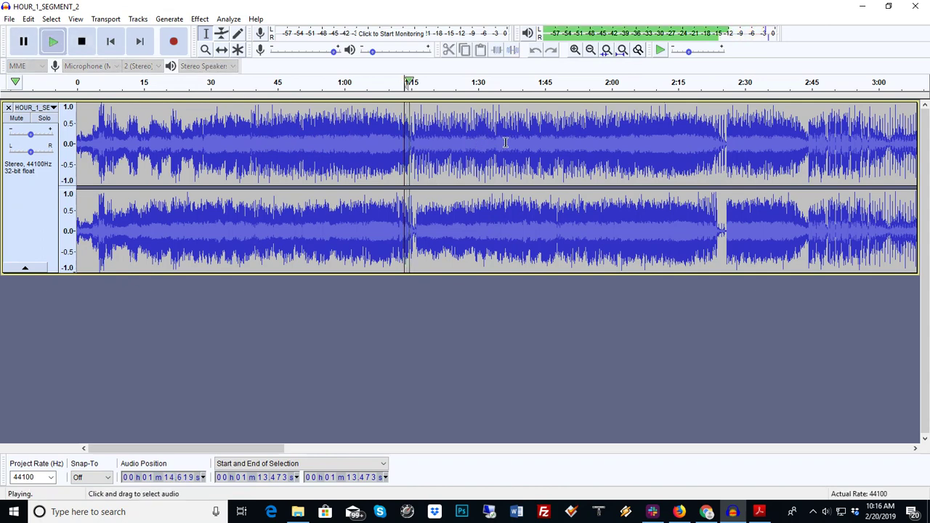
left_click(708, 147)
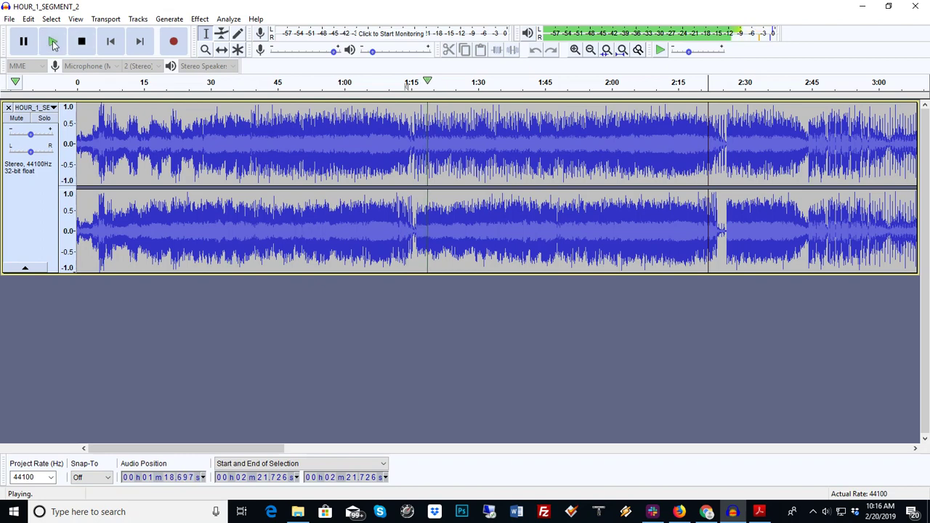
left_click(710, 82)
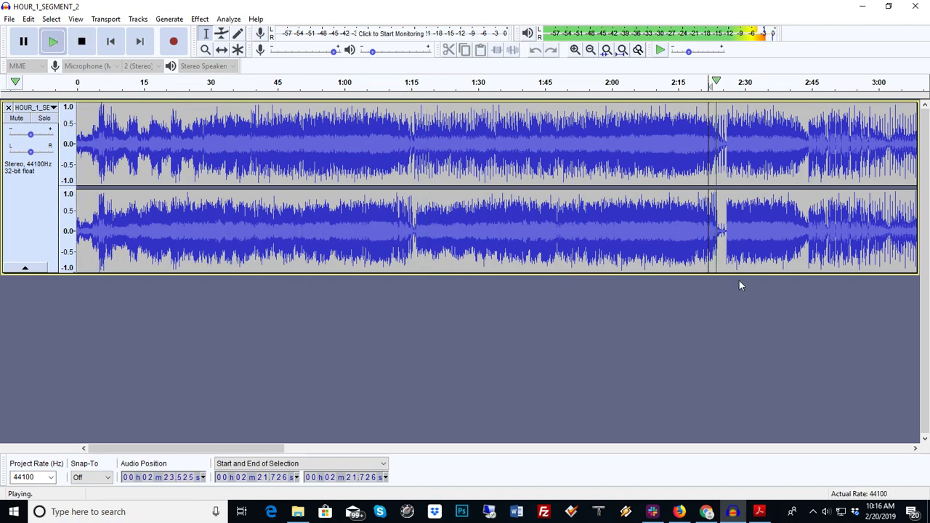
left_click(805, 145)
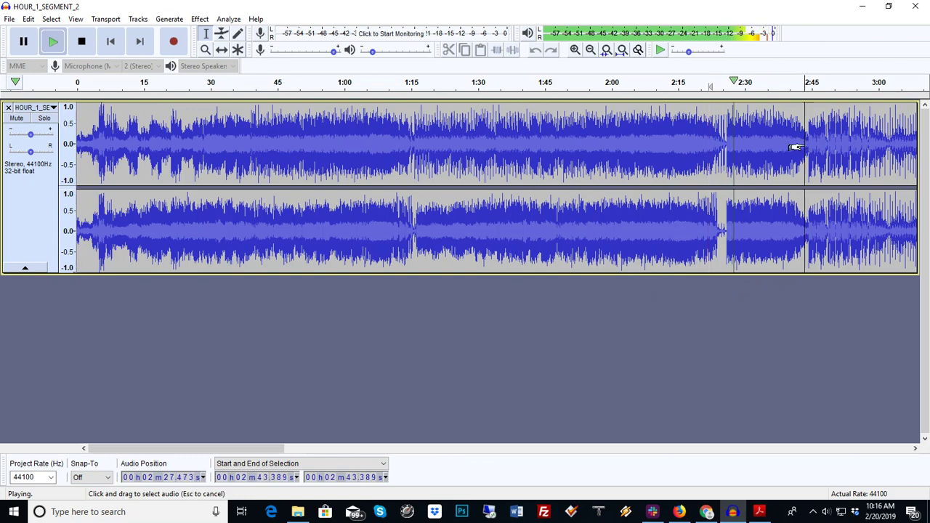
left_click(55, 44)
left_click(54, 44)
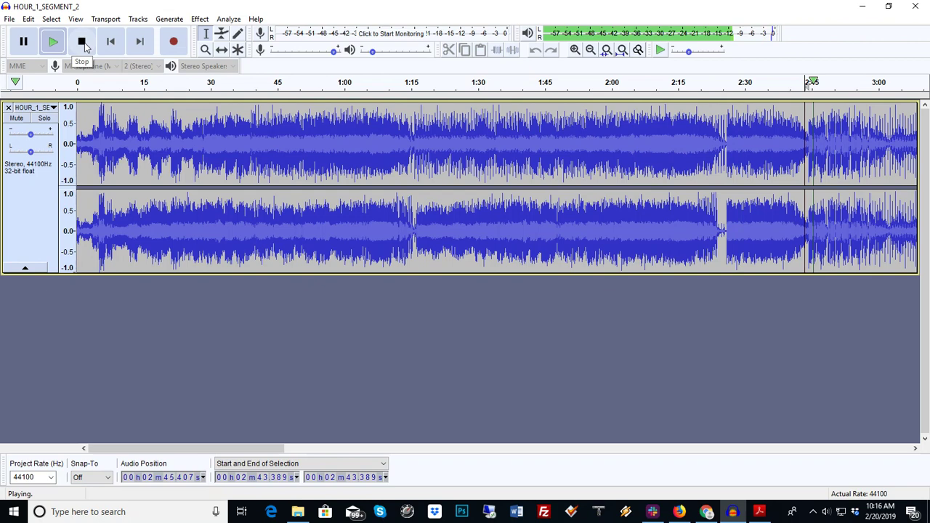
left_click(83, 43)
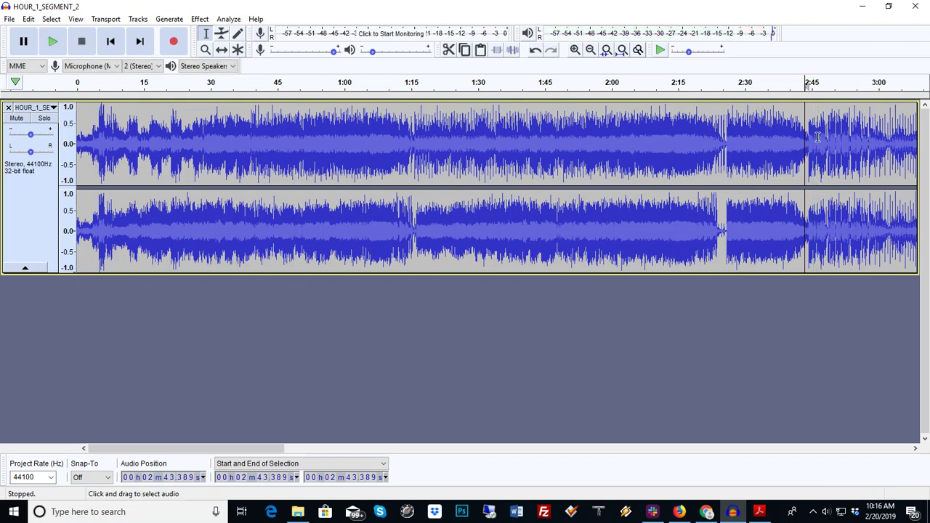
left_click(809, 141)
left_click_drag(809, 142, 18, 200)
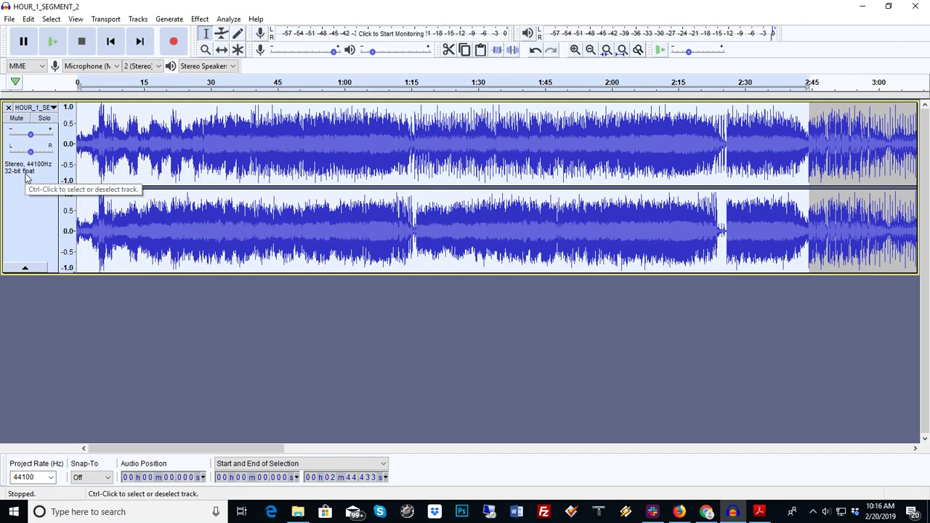
Label the first song, then find the 6:05.8 break and select the second song back to 2:44.
key("ctrl+b")
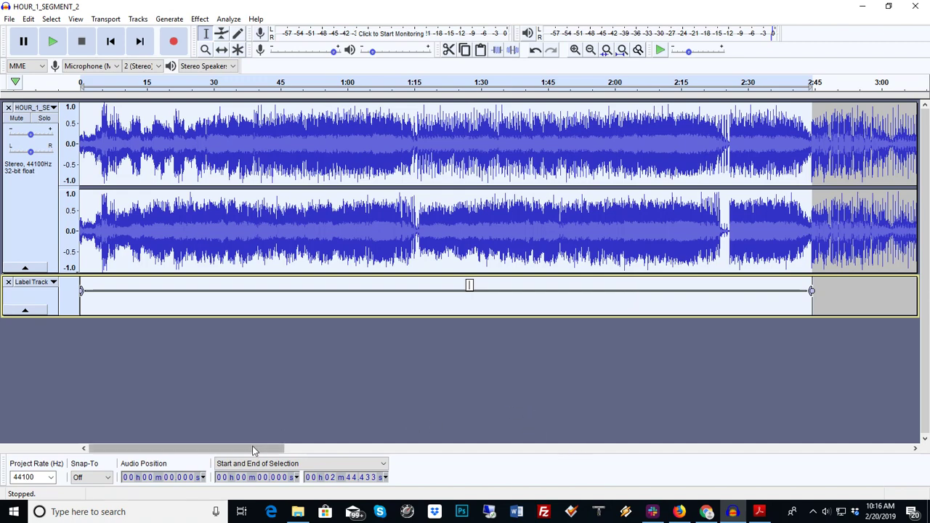
left_click_drag(253, 451, 506, 457)
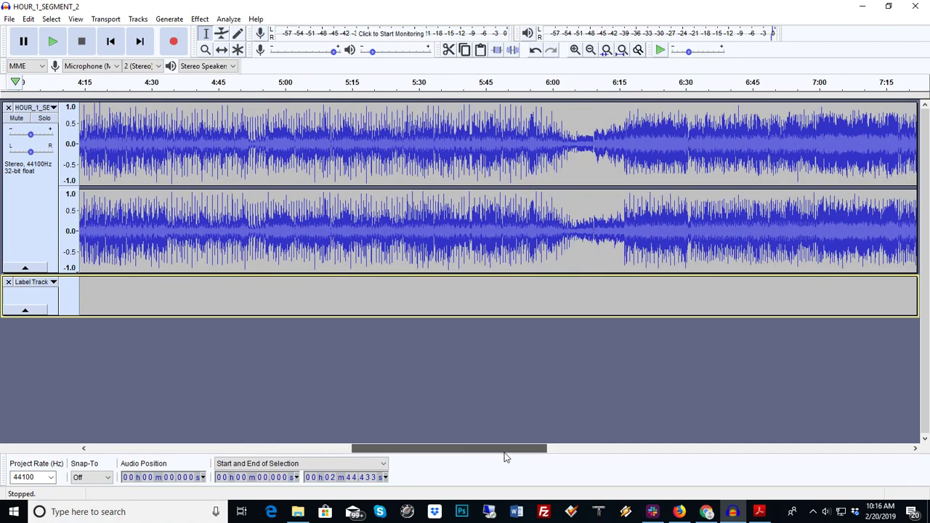
left_click(538, 138)
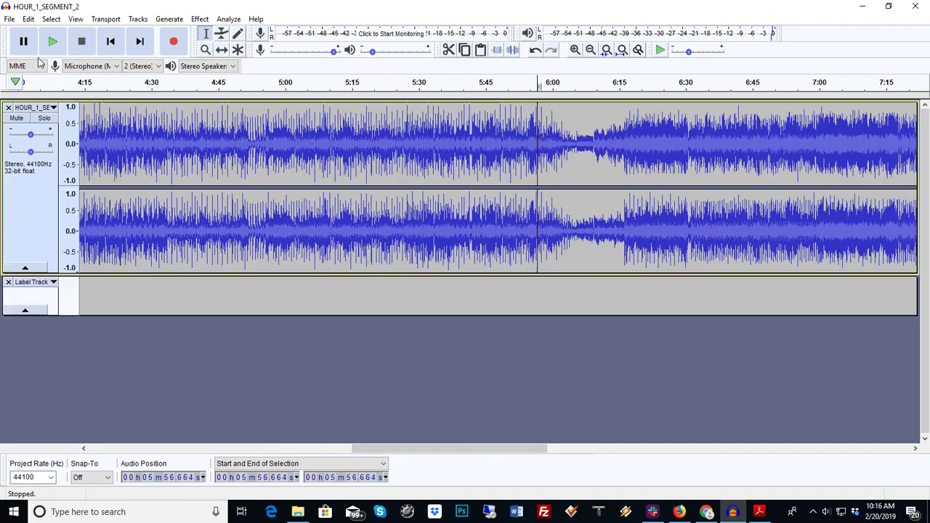
left_click(52, 41)
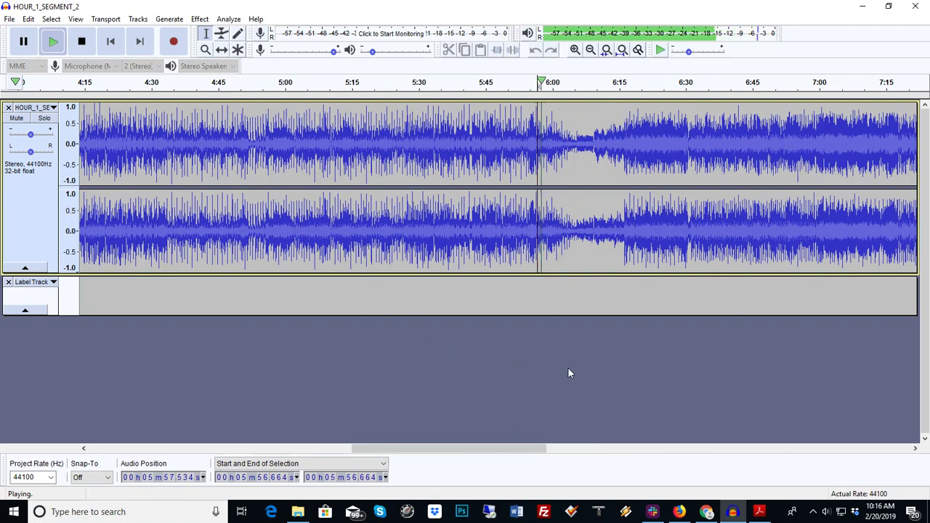
left_click(759, 511)
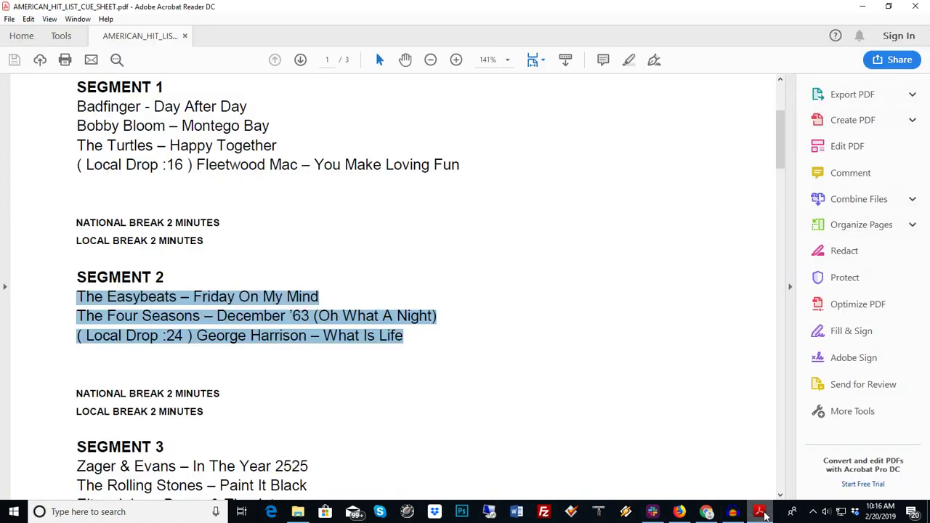
left_click(763, 513)
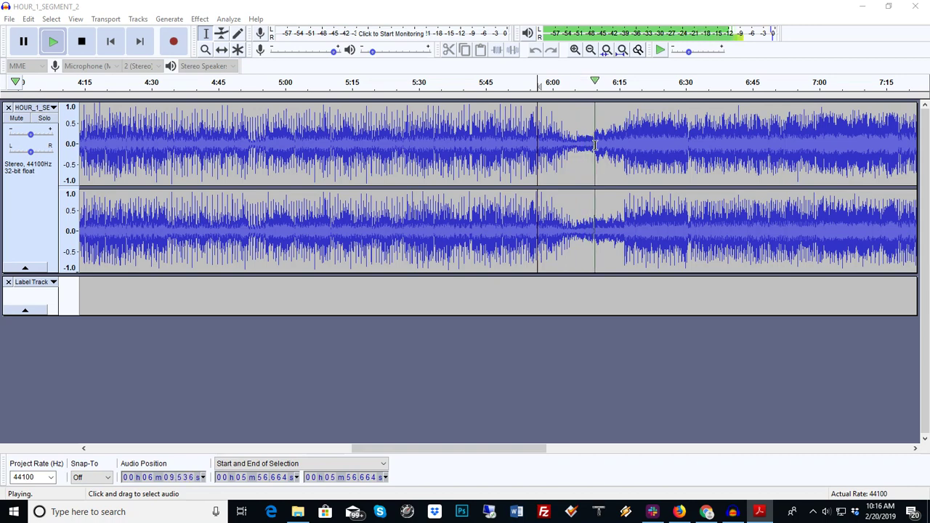
left_click(579, 147)
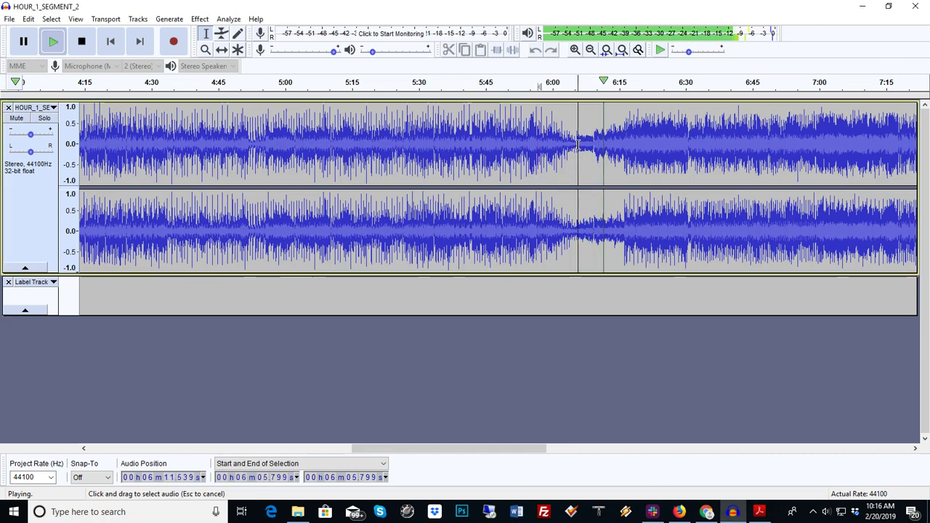
left_click(82, 41)
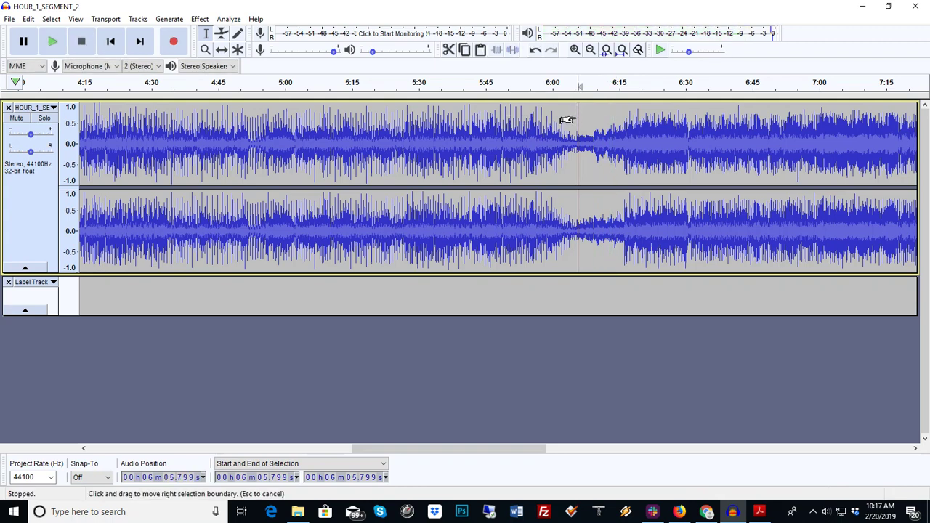
left_click_drag(574, 120, 123, 219)
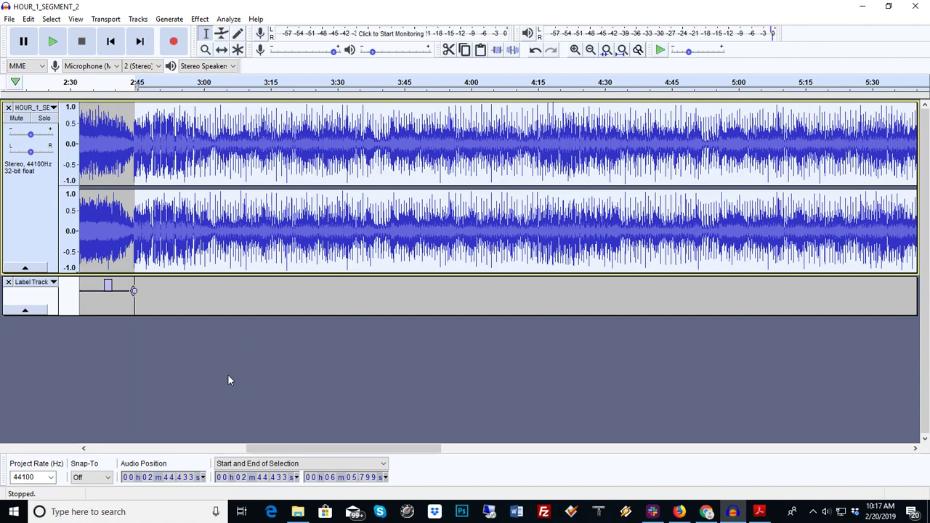
Label the second song, then find the 10:26.8 break and select the third song back to 6:05.
key("ctrl+b")
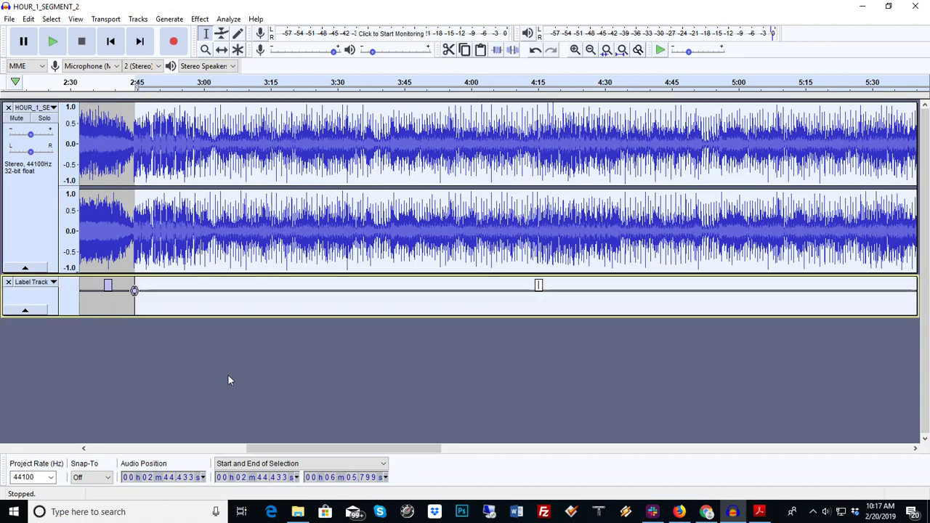
left_click_drag(376, 447, 642, 462)
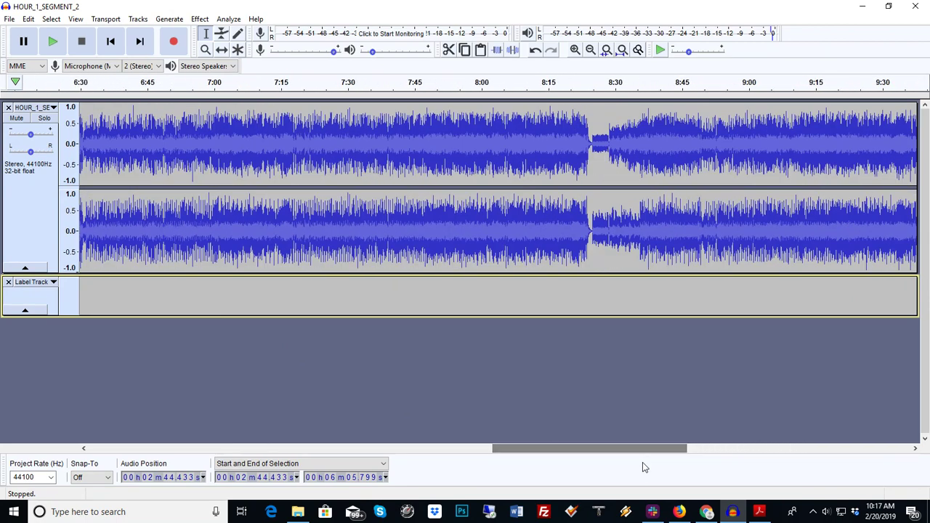
left_click(579, 143)
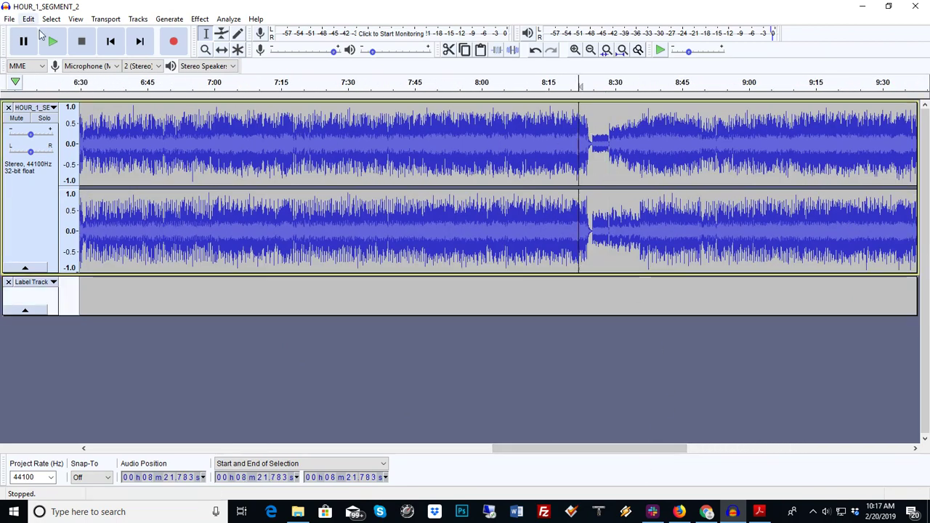
left_click(53, 41)
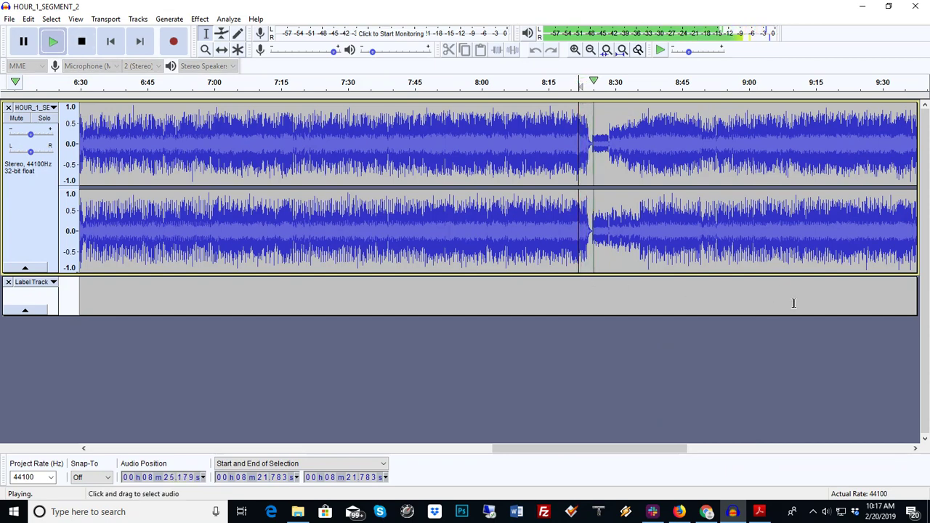
left_click_drag(630, 447, 720, 442)
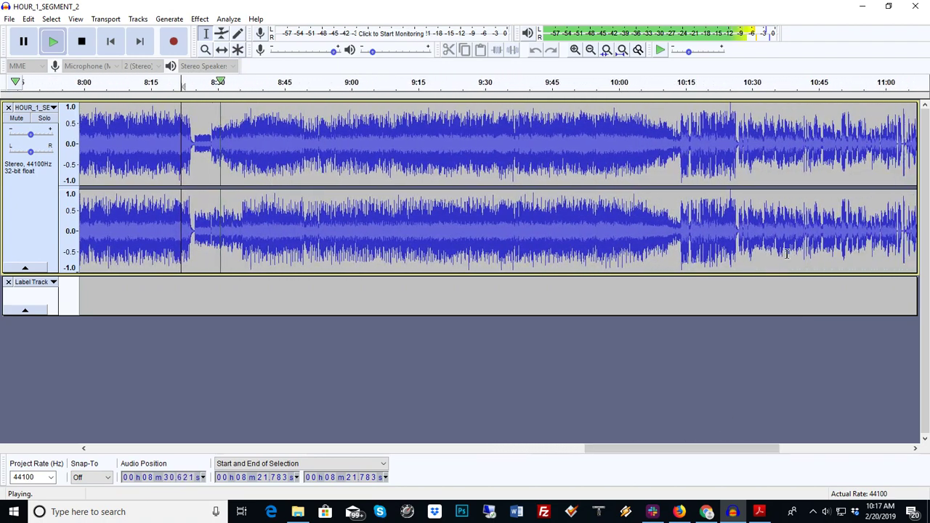
left_click(676, 139)
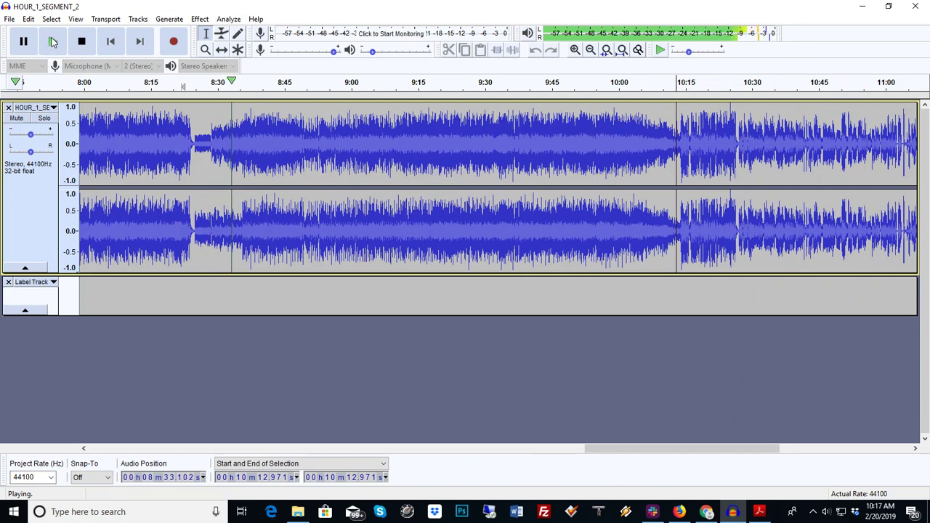
key("space")
key("space")
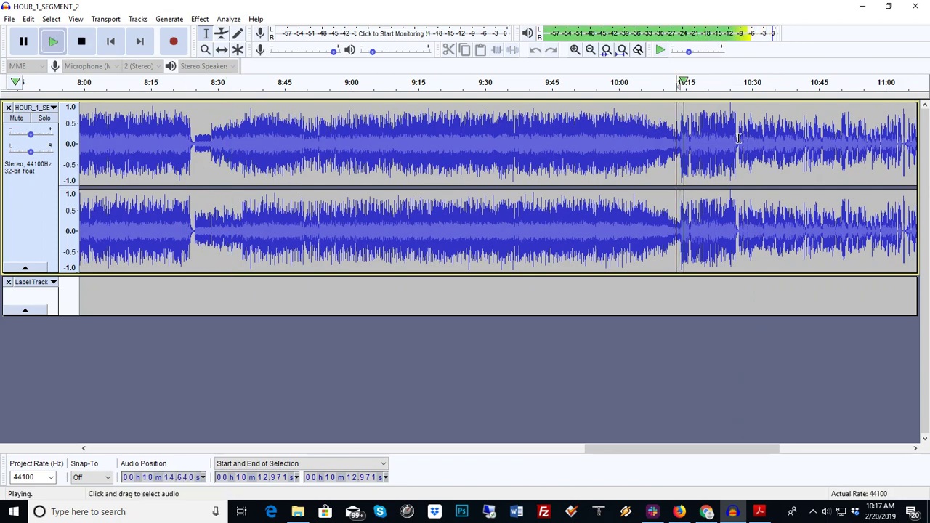
left_click(737, 144)
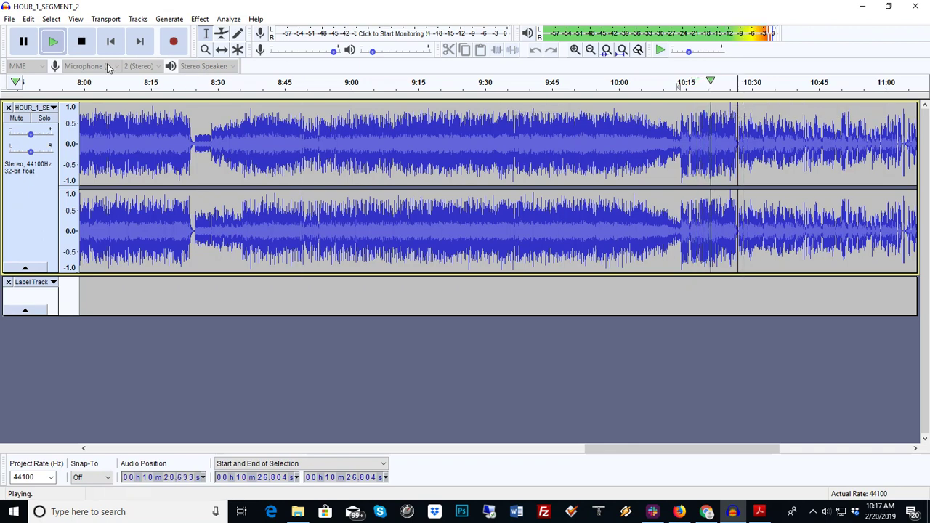
left_click(81, 41)
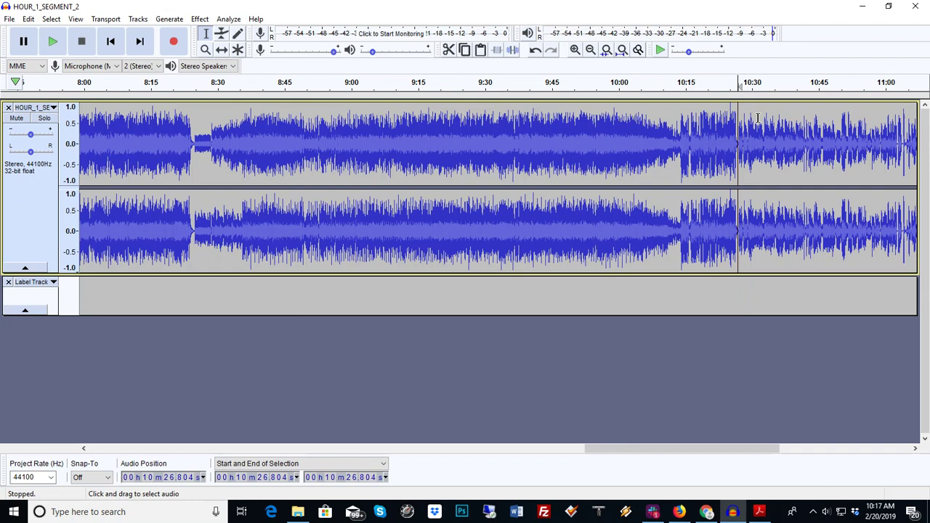
left_click_drag(742, 114, 205, 157)
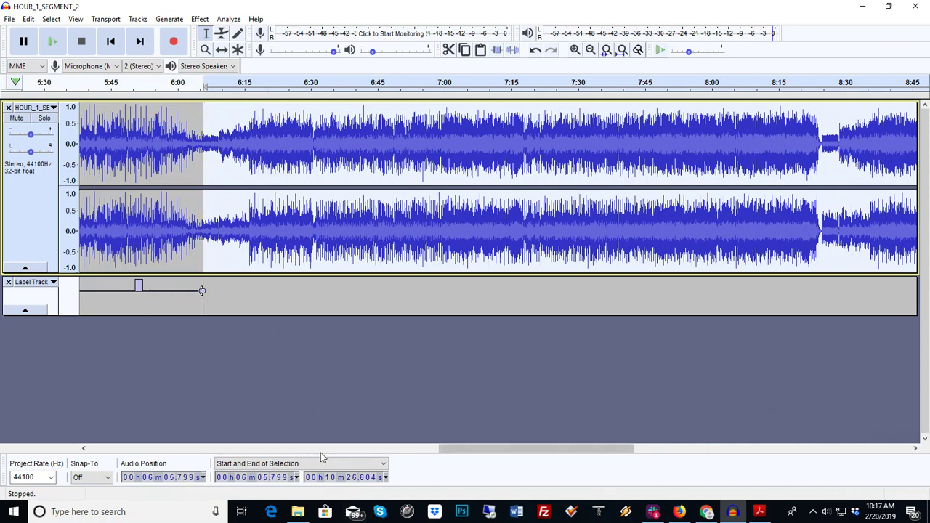
Label the third song, then select and label the final stretch 10:26.804–12:26.475.
key("ctrl+b")
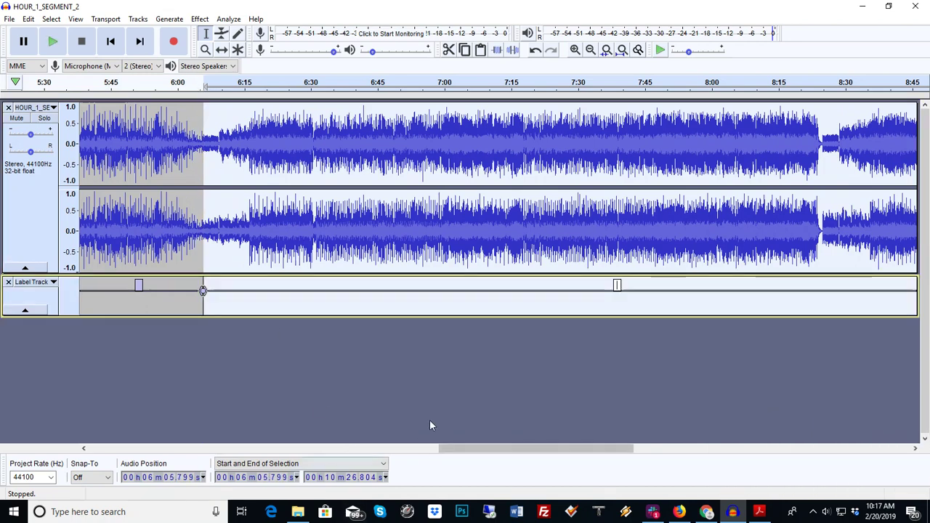
left_click_drag(504, 450, 795, 458)
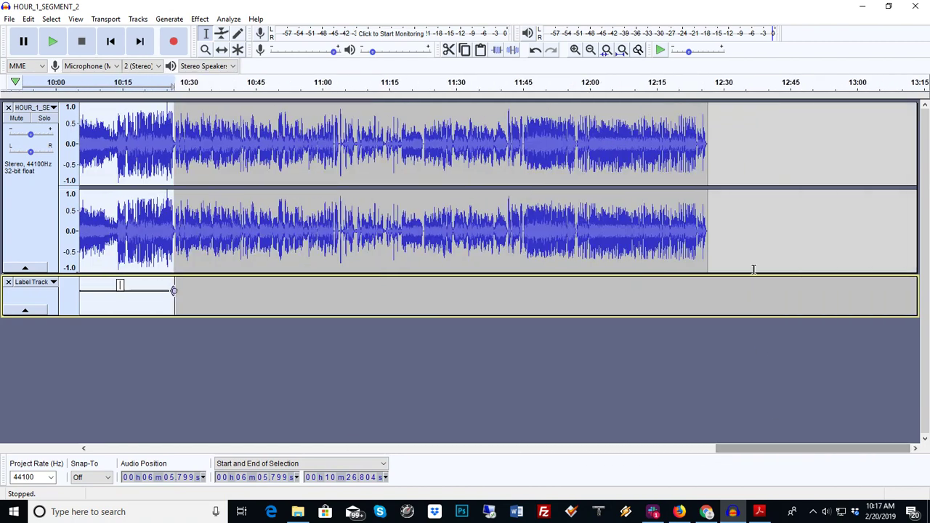
left_click_drag(708, 127, 177, 267)
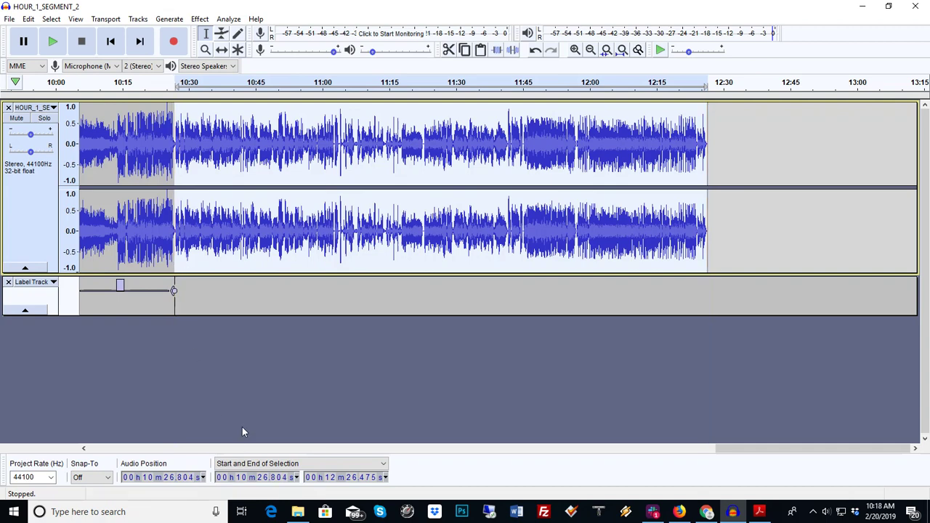
key("ctrl+b")
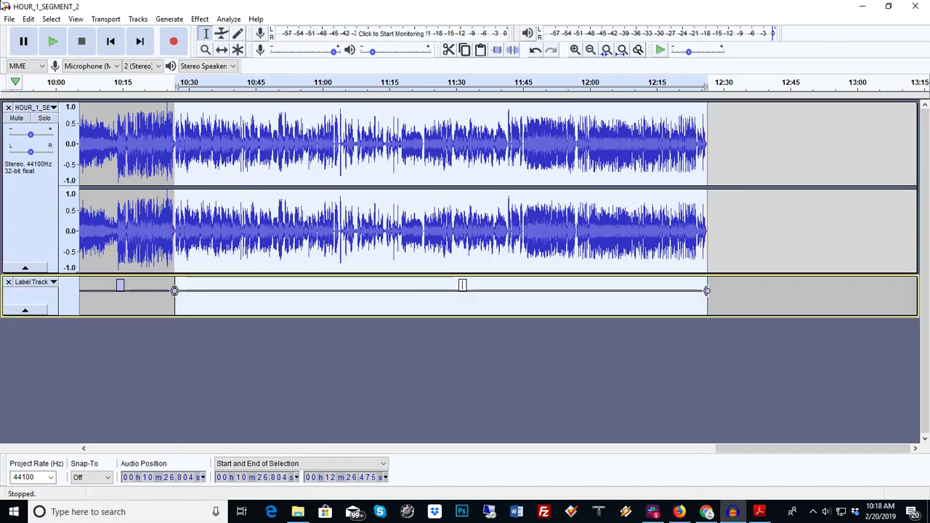
Export the four labels from the Edit Labels table as 'Label Track2'.
left_click(29, 19)
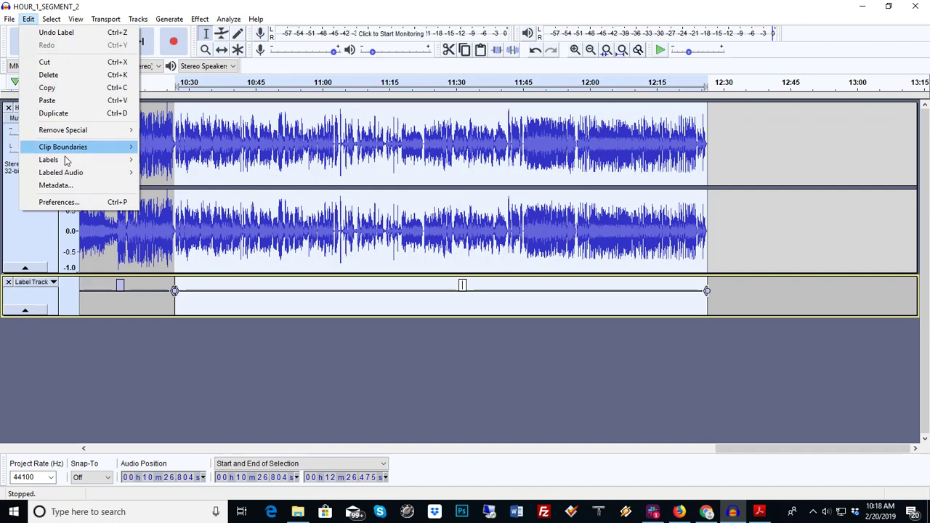
mouse_move(66, 160)
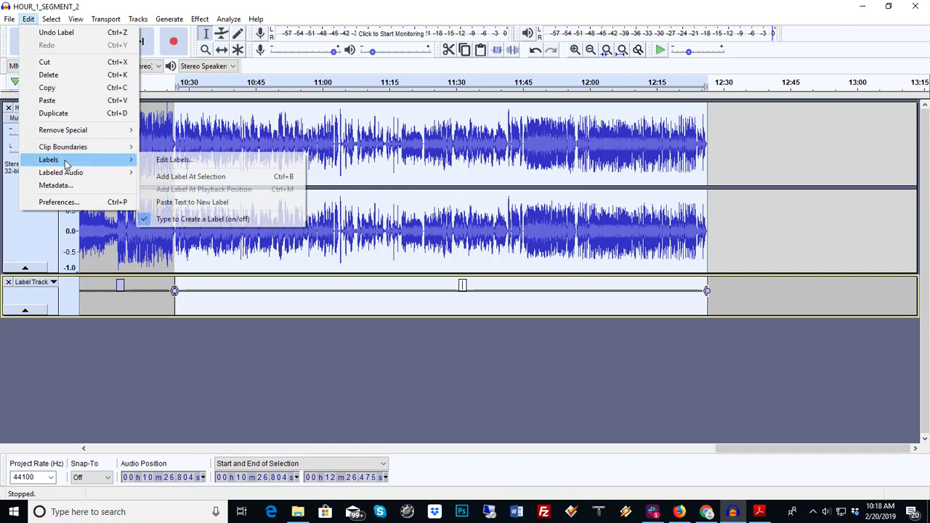
left_click(175, 160)
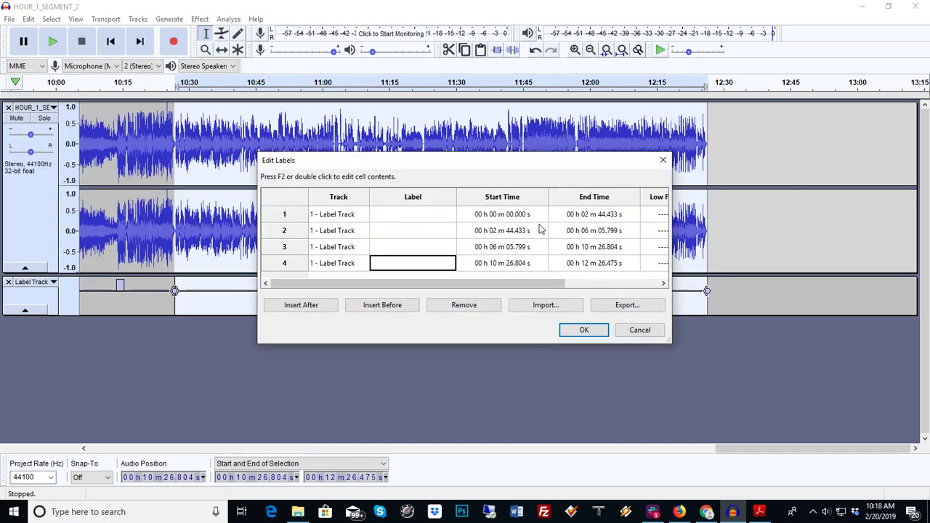
left_click(622, 305)
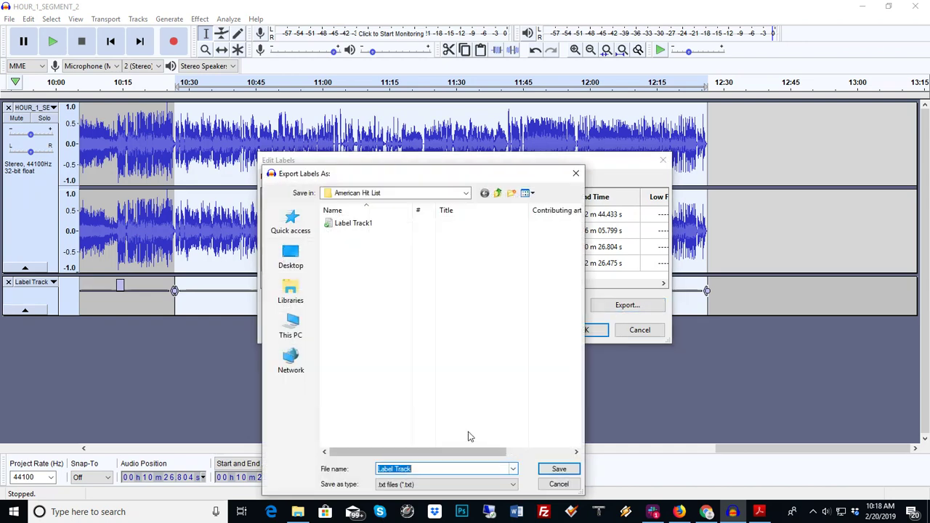
left_click(424, 468)
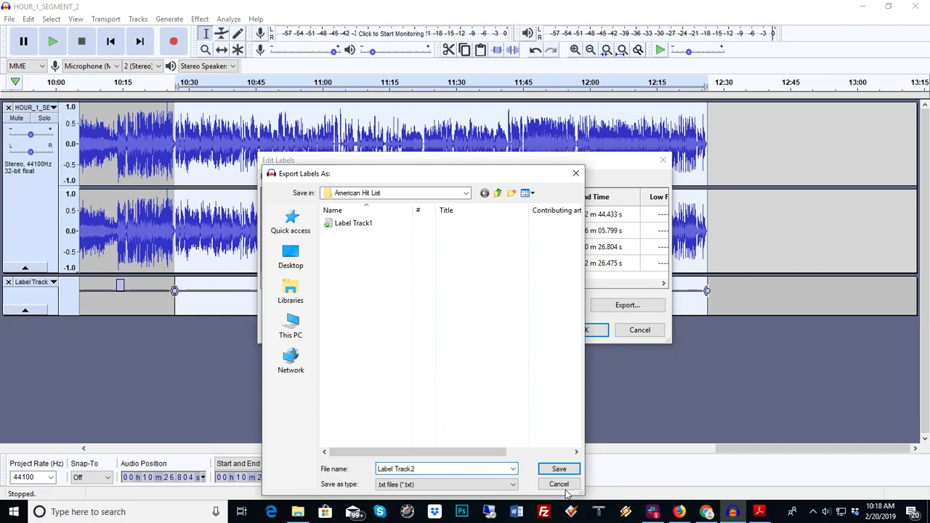
type("2")
left_click(558, 469)
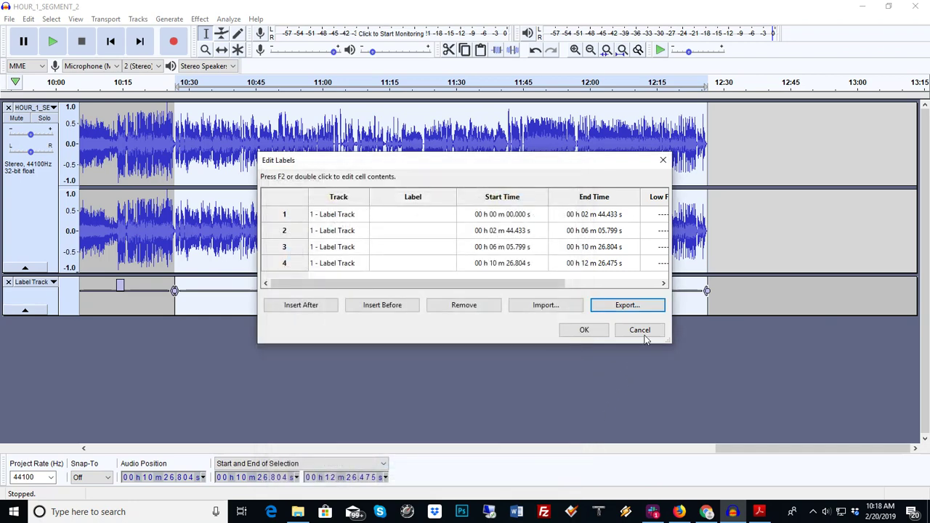
left_click(594, 332)
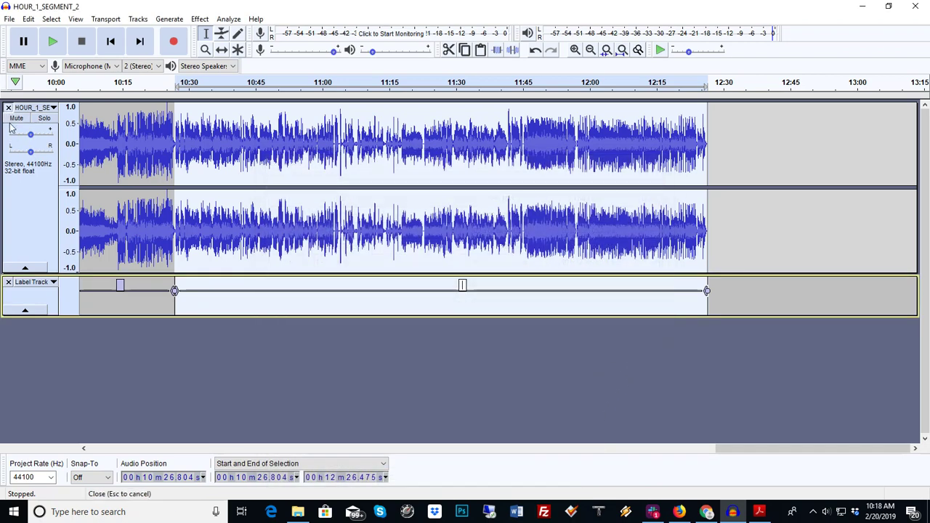
Close both tracks, minimize Audacity, and select Label Track2 in the American Hit List folder.
left_click(8, 107)
left_click(8, 107)
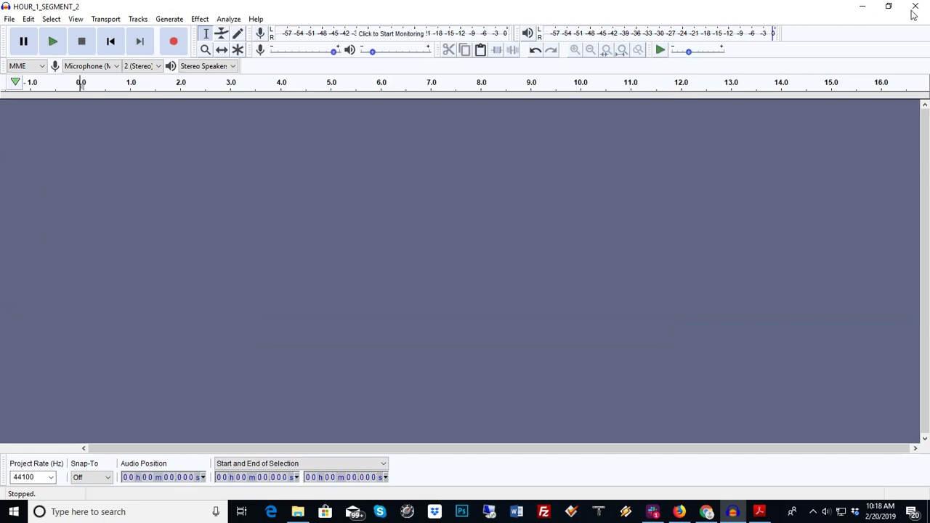
left_click(862, 6)
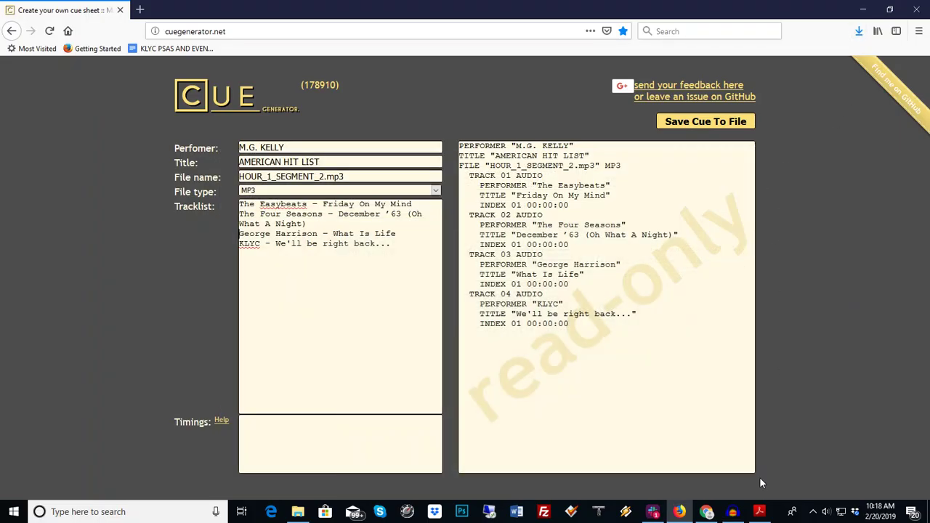
left_click(298, 511)
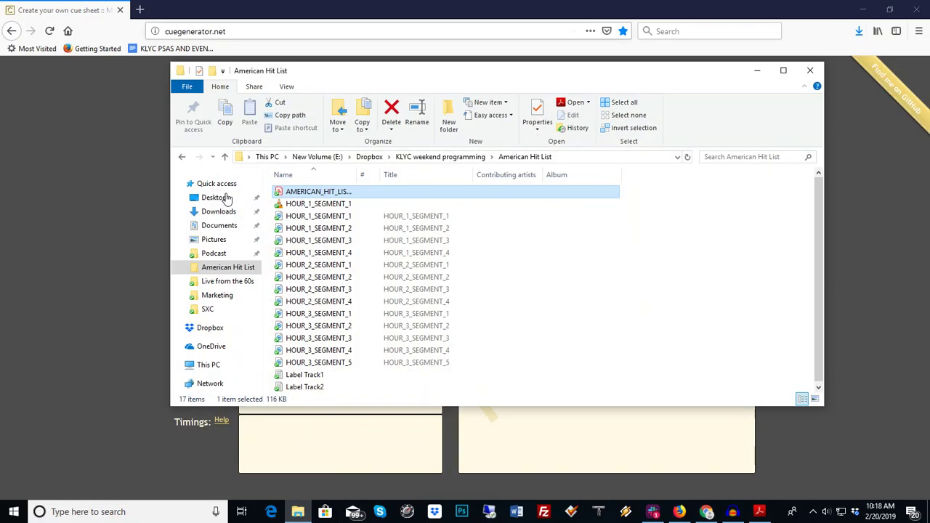
left_click(314, 390)
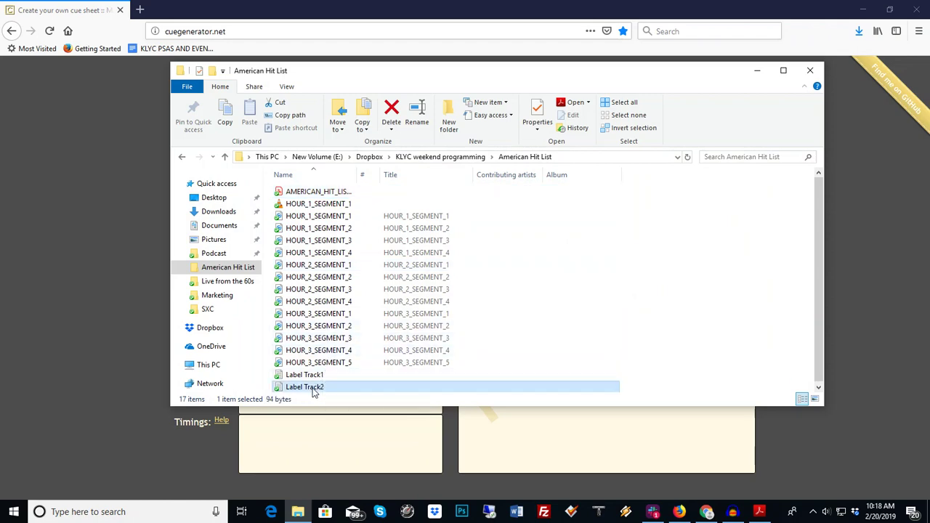
Copy Label Track2's four timing lines in Notepad, then close Notepad and hide File Explorer.
double_click(314, 390)
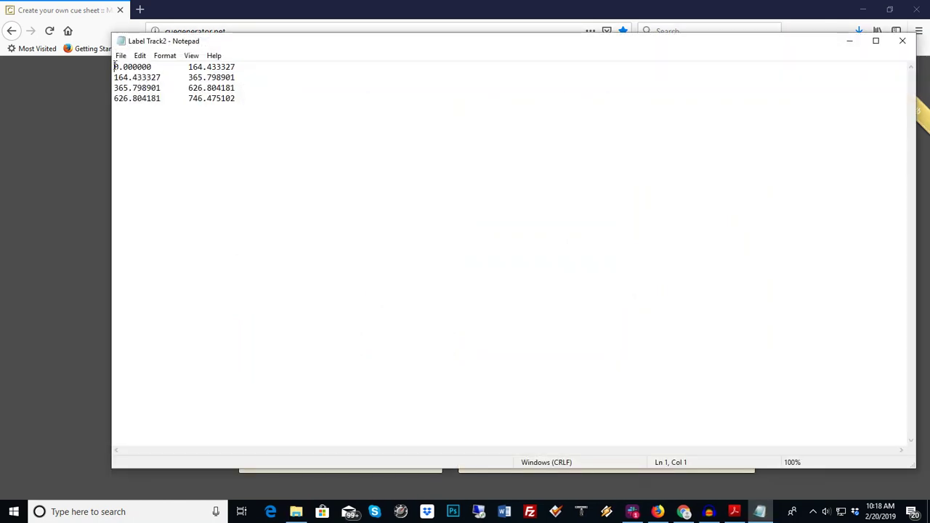
left_click_drag(114, 66, 285, 106)
key("ctrl+c")
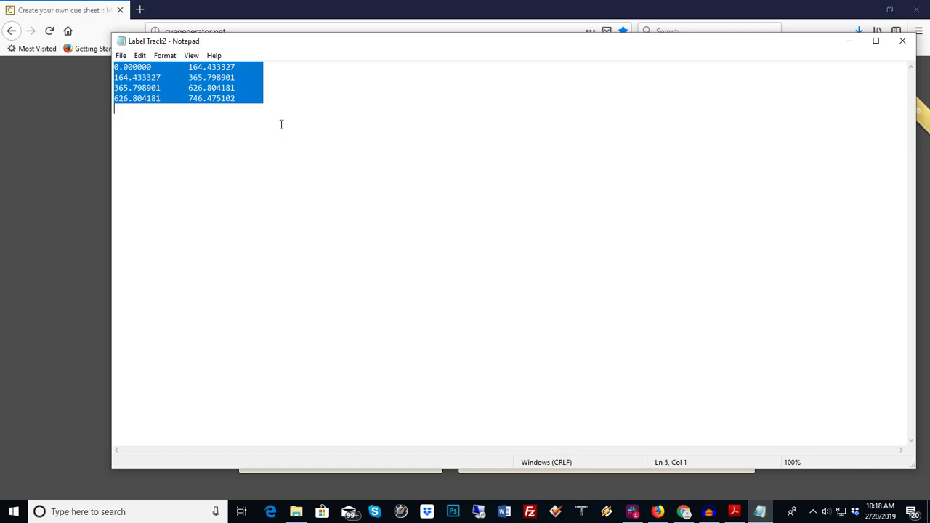
left_click(902, 40)
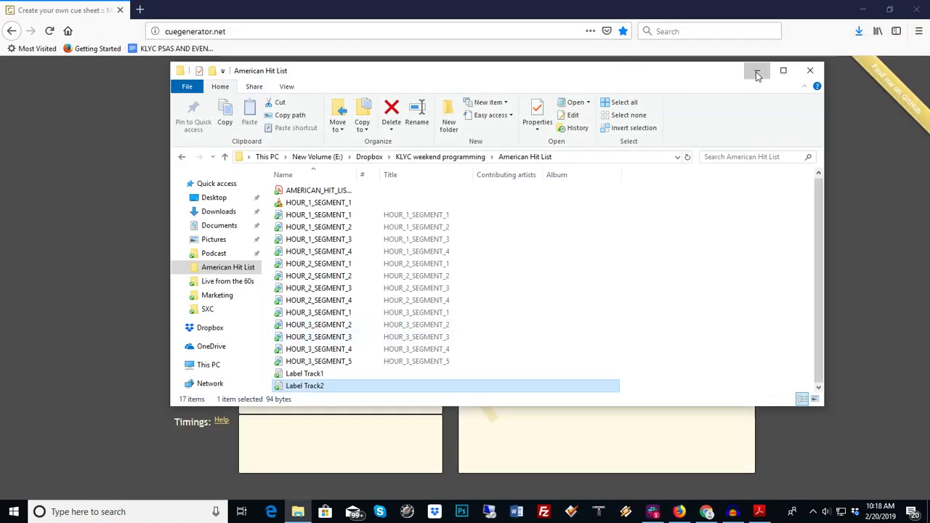
left_click(757, 71)
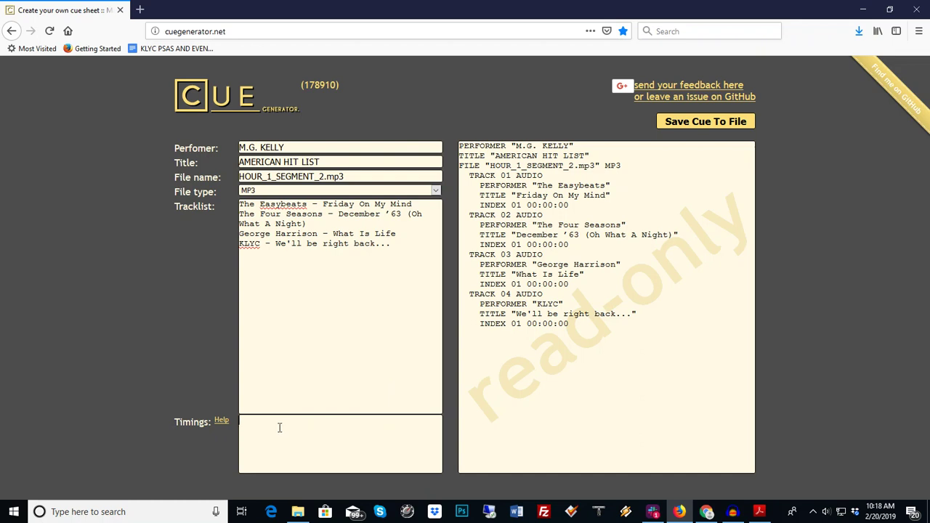
Paste the four Label Track2 timing pairs into the Timings box.
key("ctrl+v")
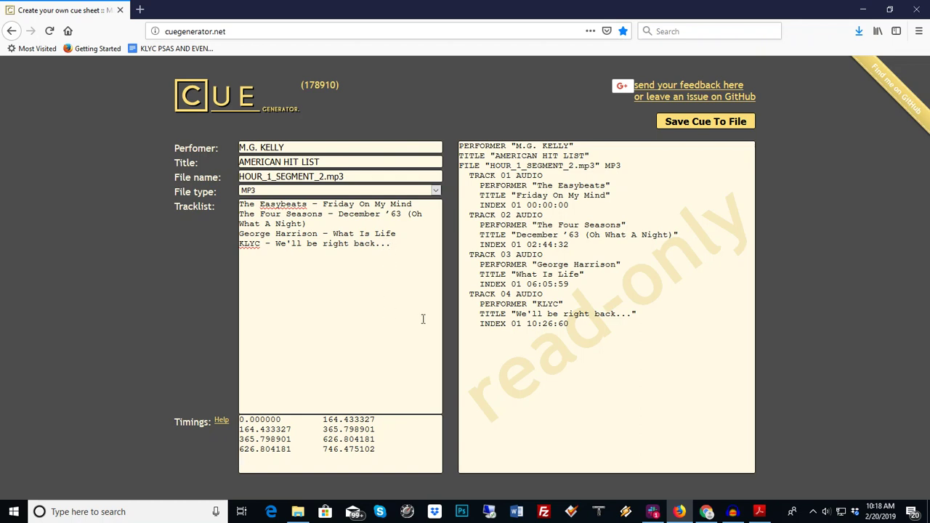
Save the cue sheet through Save Cue To File as HOUR_1_SEGMENT_2.cue.
left_click(694, 124)
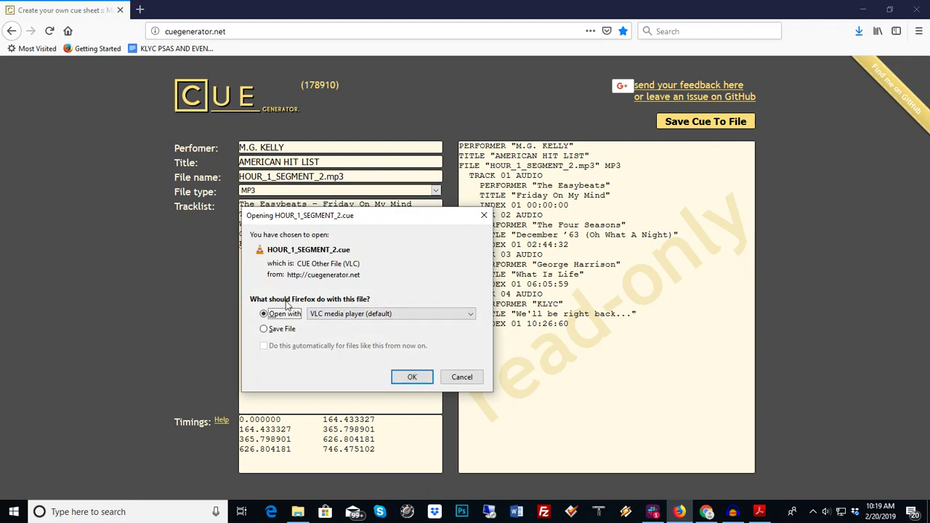
left_click(266, 331)
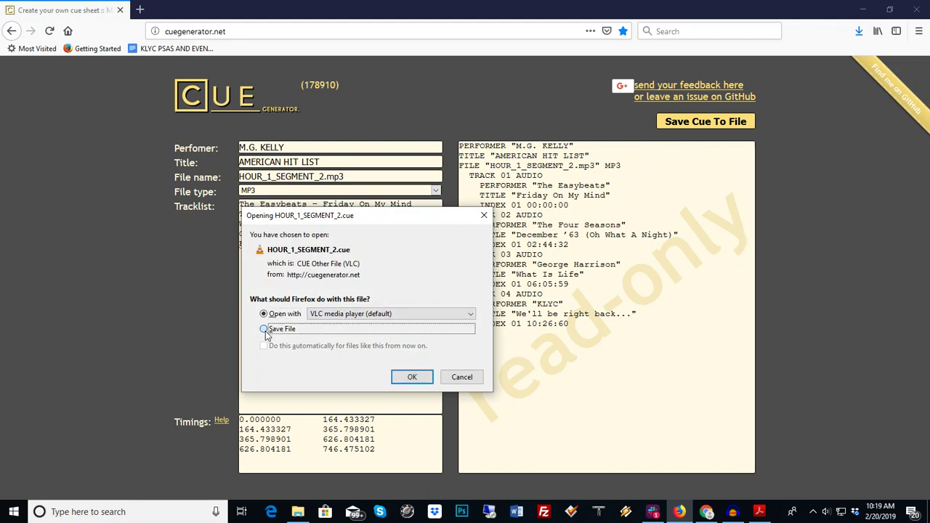
left_click(412, 378)
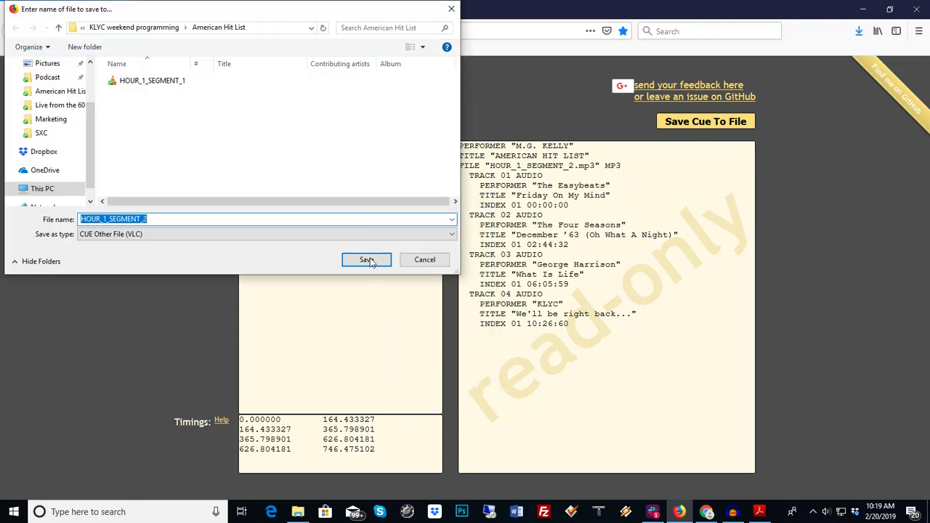
left_click(367, 260)
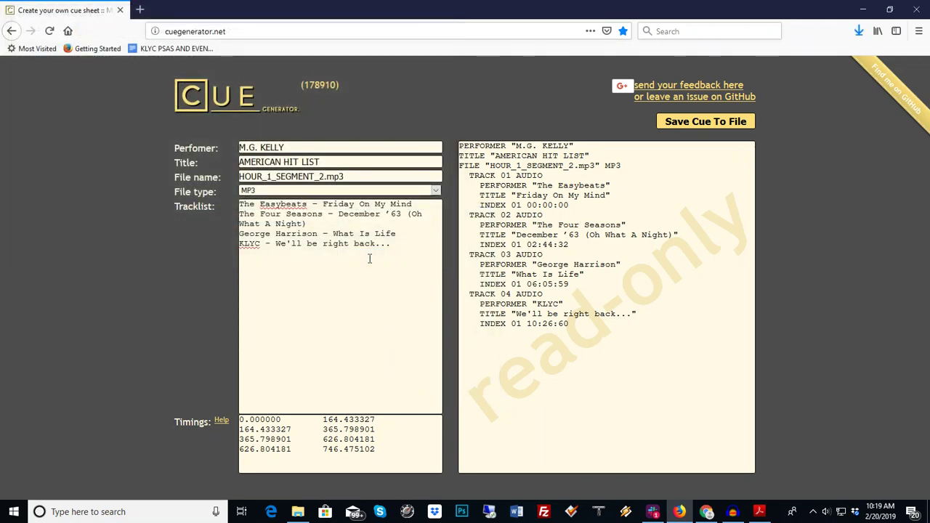